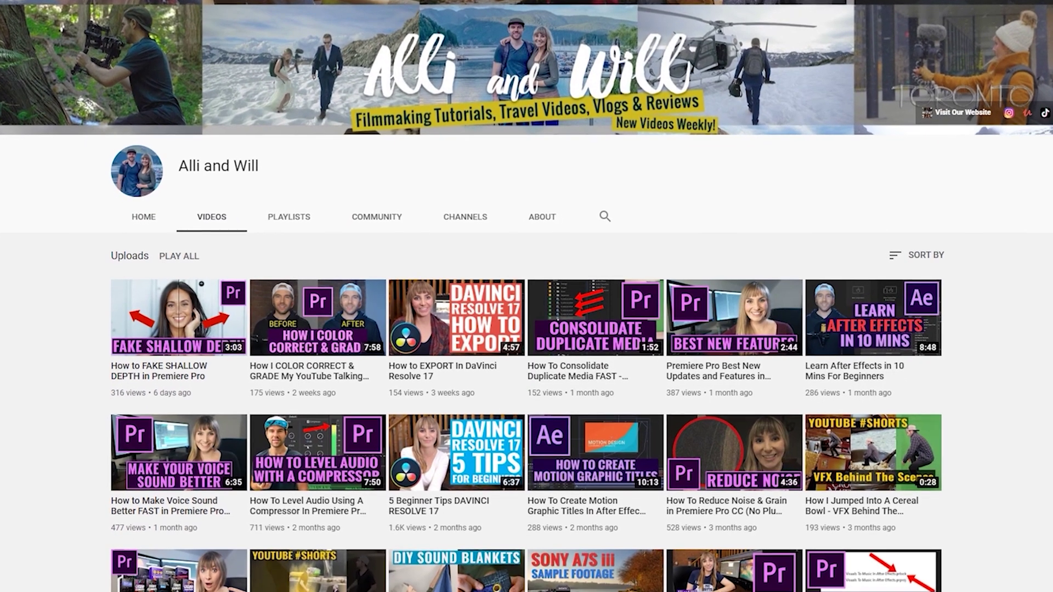
# Install Premiere Pro (Beta) from Creative Cloud's Beta apps list and launch it.
pyautogui.scroll(-15, 526, 296)
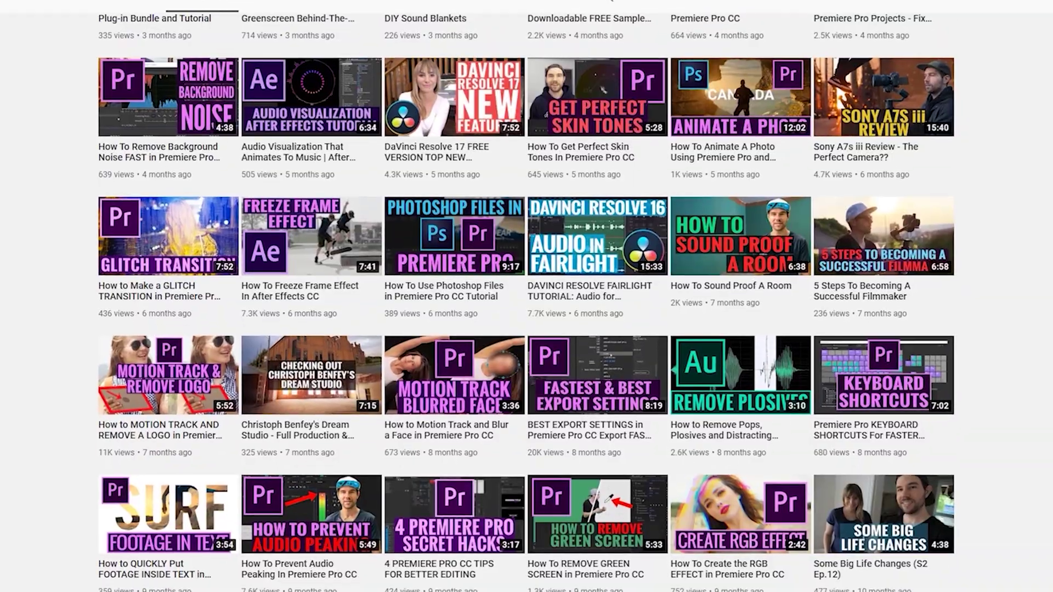
pyautogui.scroll(-15, 527, 297)
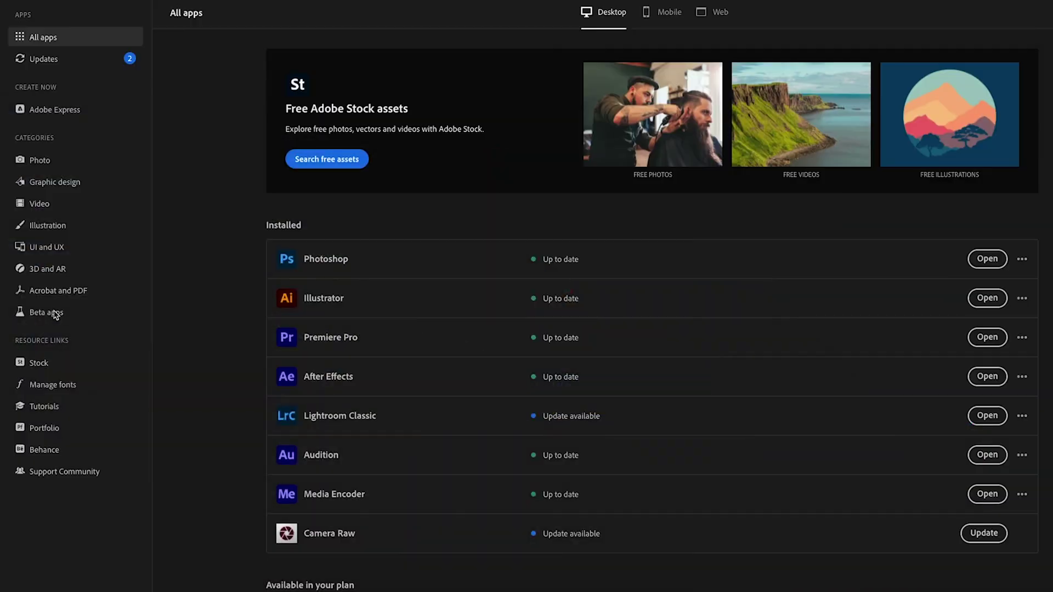
pyautogui.click(54, 317)
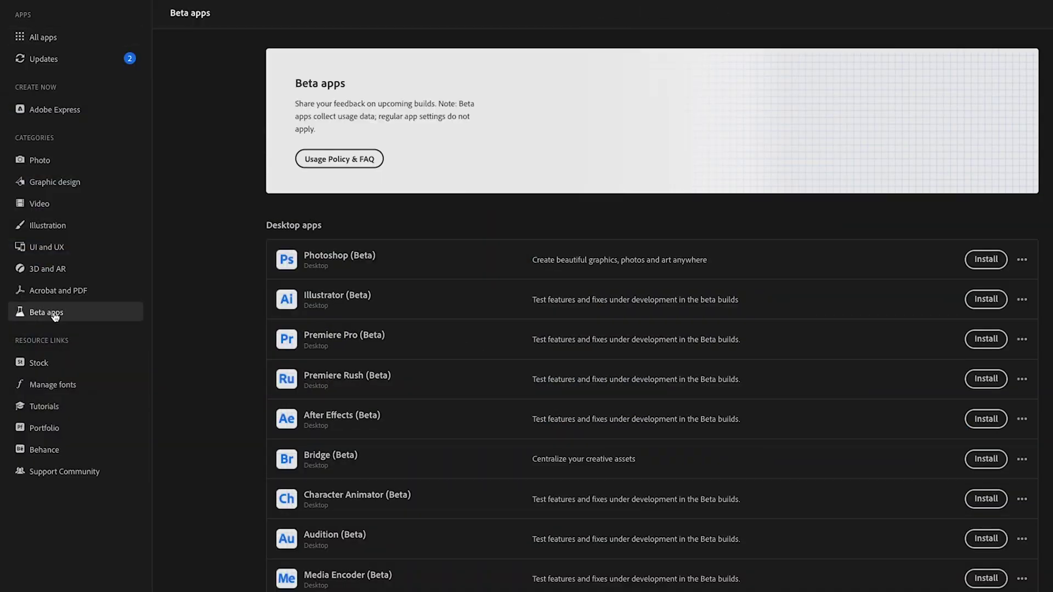
pyautogui.click(996, 341)
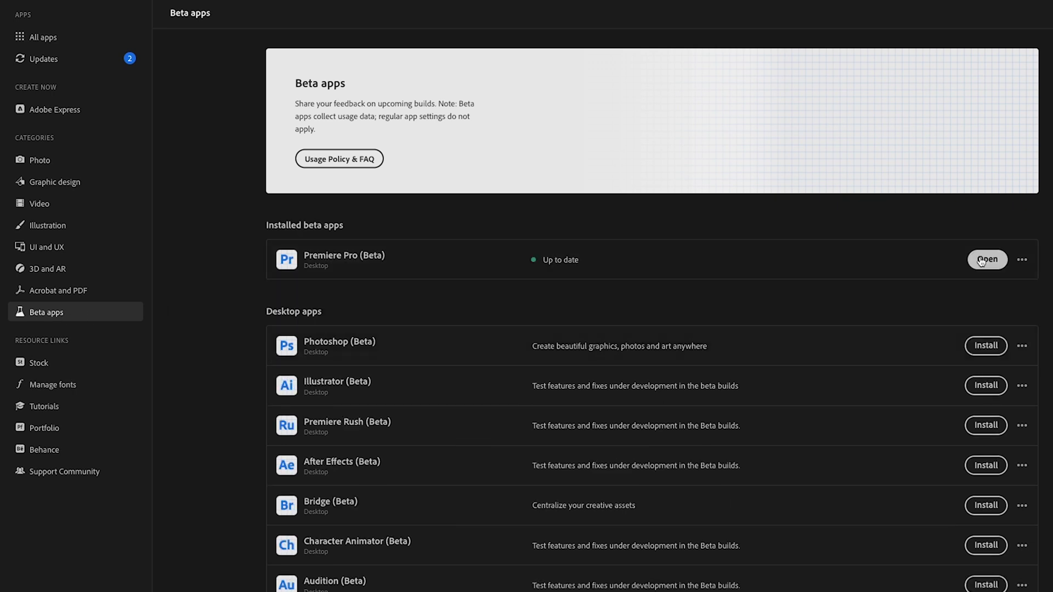
pyautogui.click(987, 259)
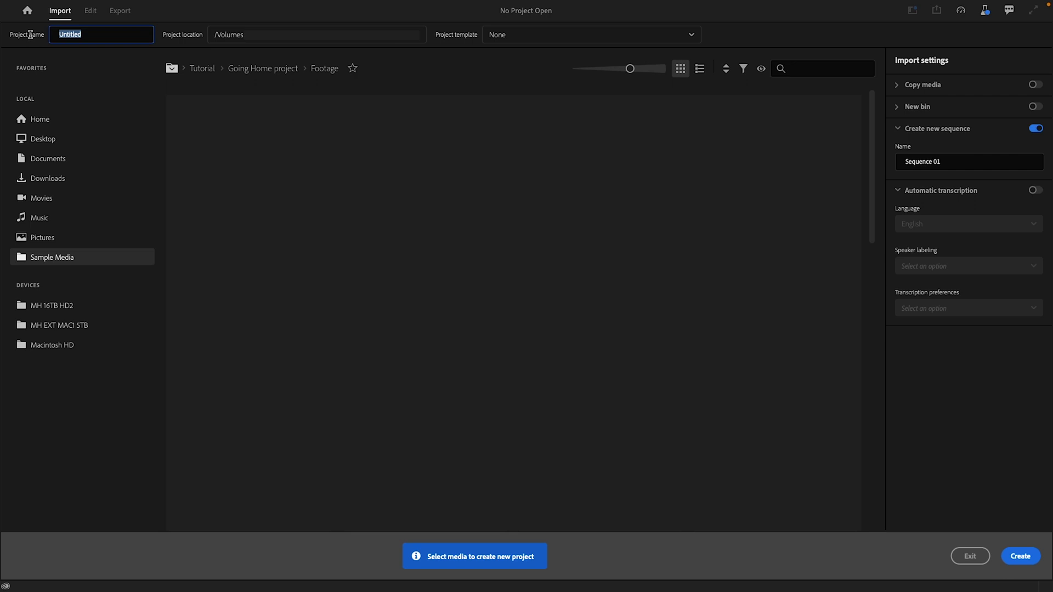
# Name the project 'Premiere Pro Ai Text', select clip P1088685 and name the sequence 'Ai Text'.
pyautogui.write('Premiere Pro Ai Text')
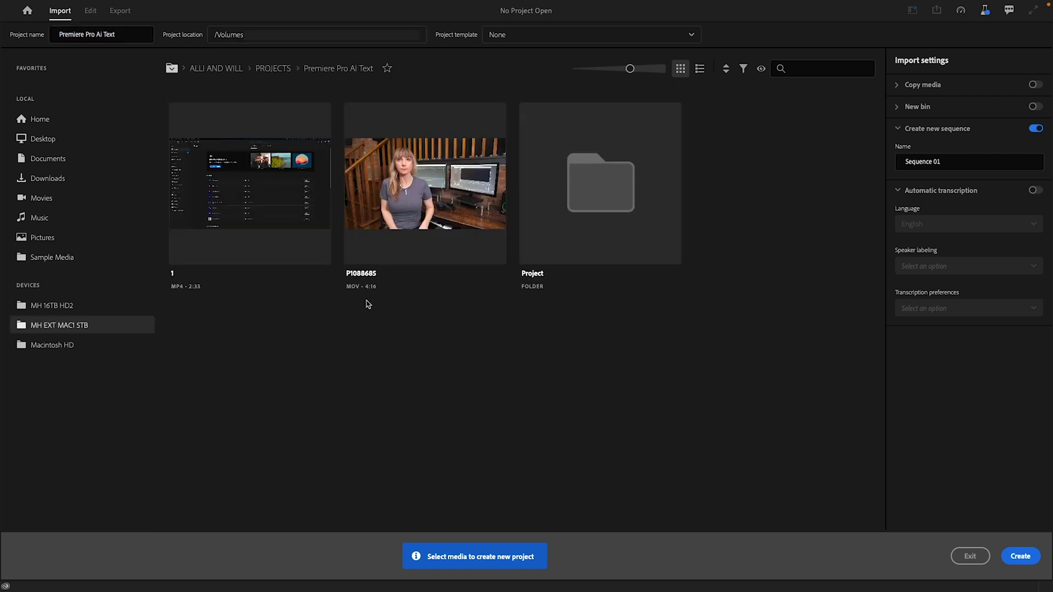
pyautogui.click(364, 122)
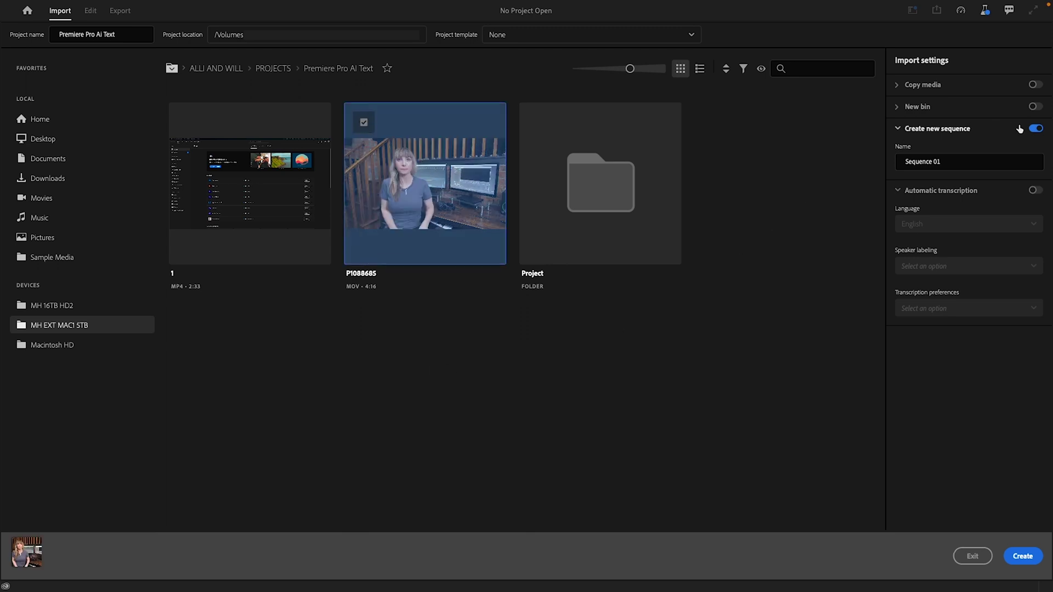
pyautogui.click(957, 162)
pyautogui.write('Ai Text')
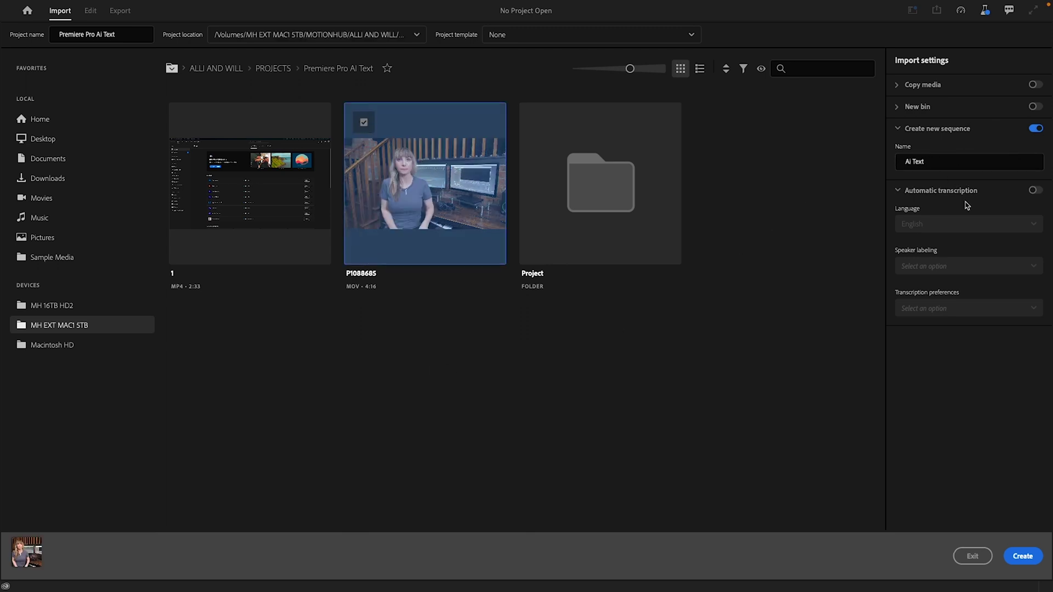
# Enable automatic English transcription of sequence clips only and create the project.
pyautogui.click(1034, 191)
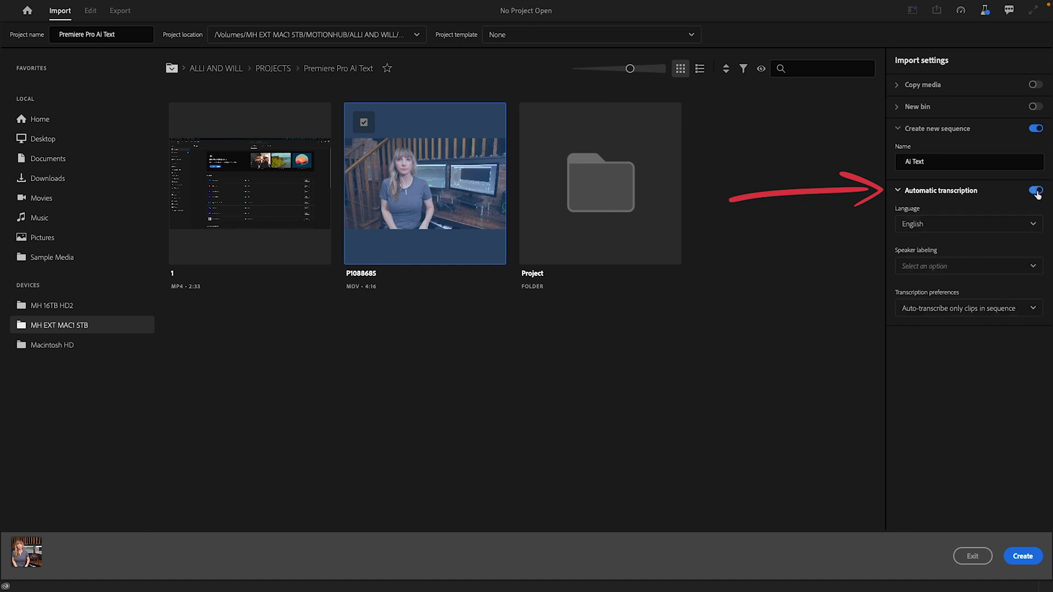
pyautogui.click(1033, 224)
pyautogui.click(1015, 245)
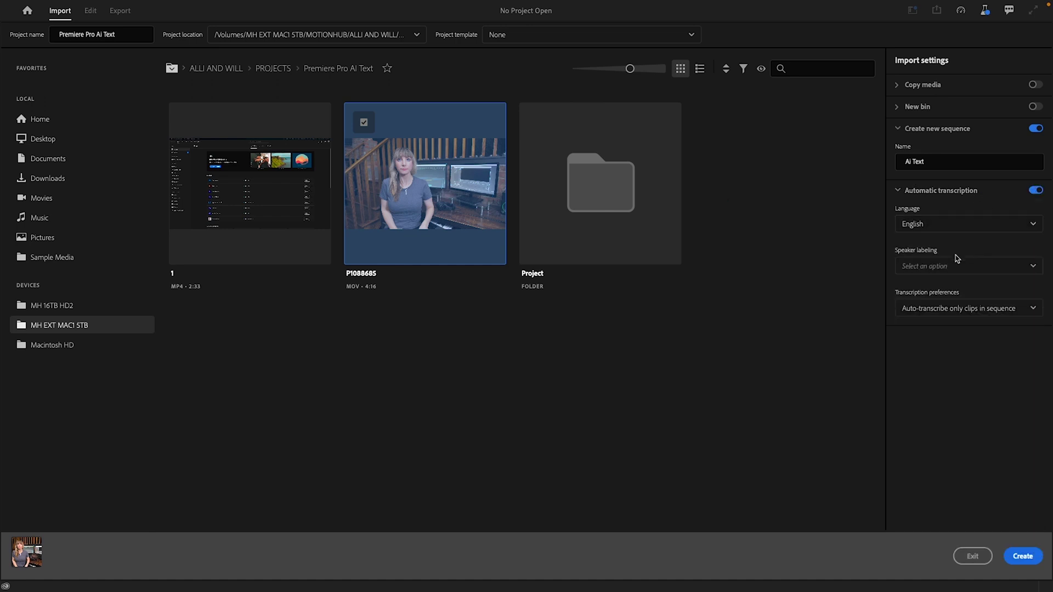
pyautogui.click(1035, 267)
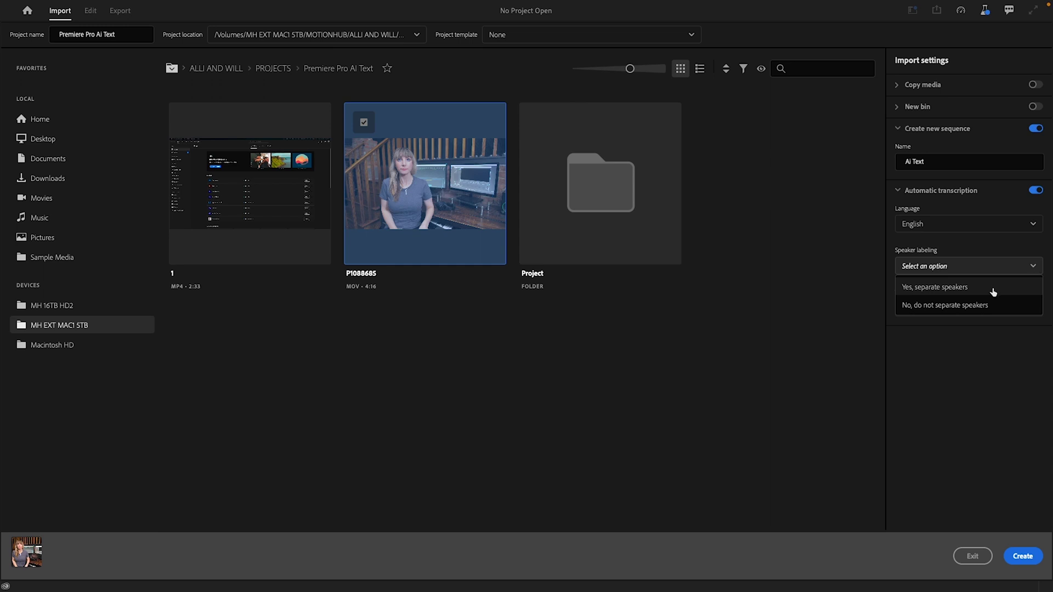
pyautogui.click(997, 349)
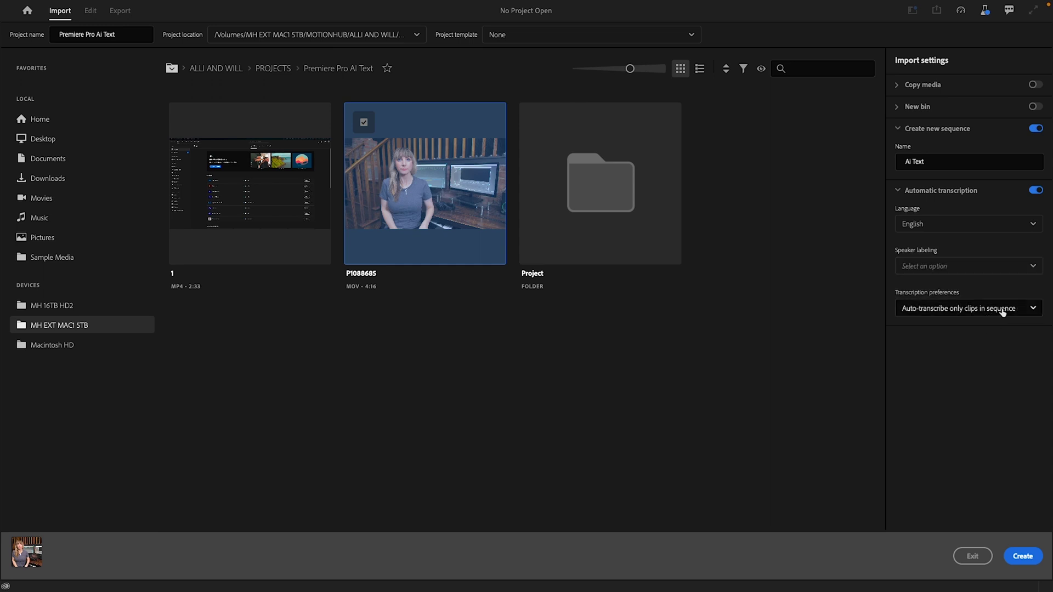
pyautogui.click(1027, 310)
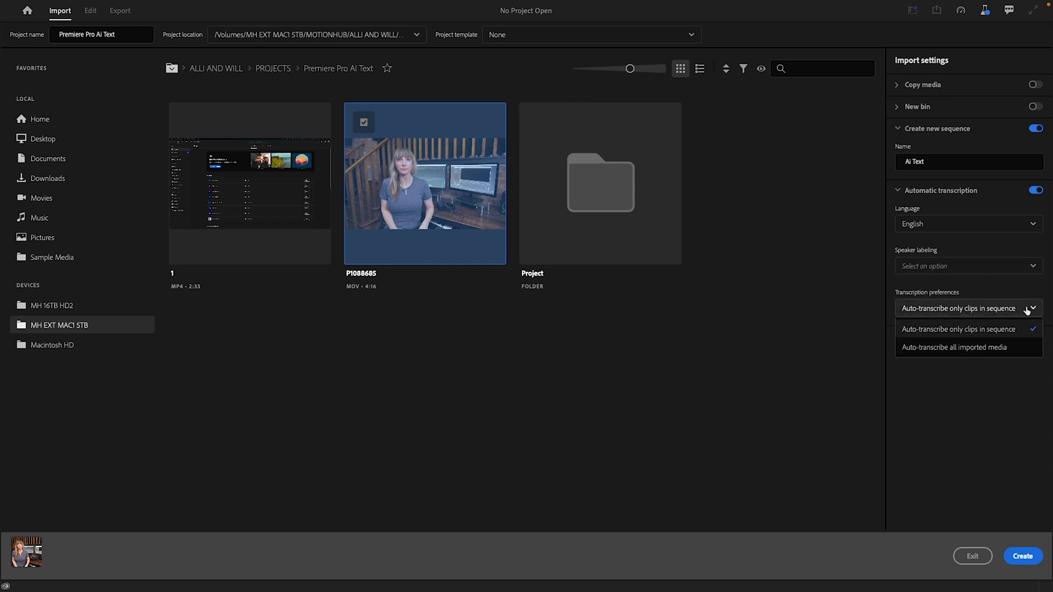
pyautogui.click(983, 333)
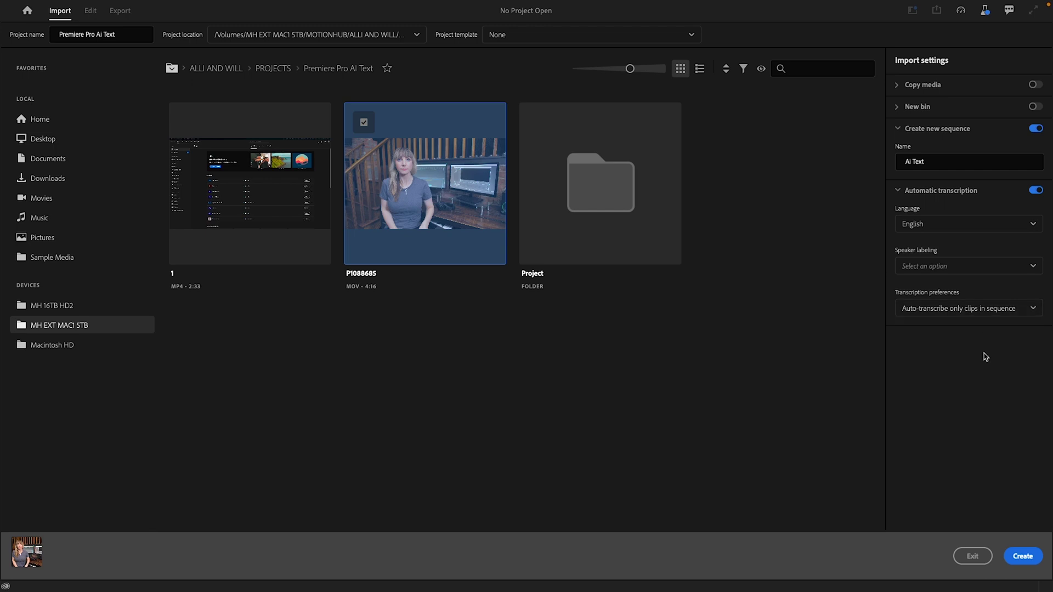
pyautogui.click(1021, 557)
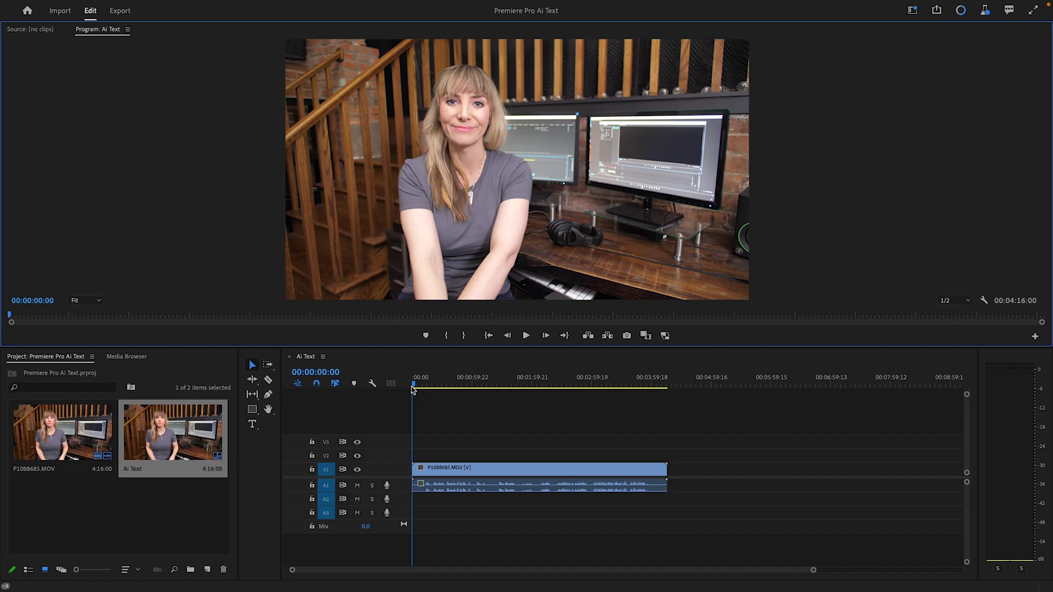
# Switch to the Text Based Editing workspace so the transcript shows beside the video.
pyautogui.click(717, 438)
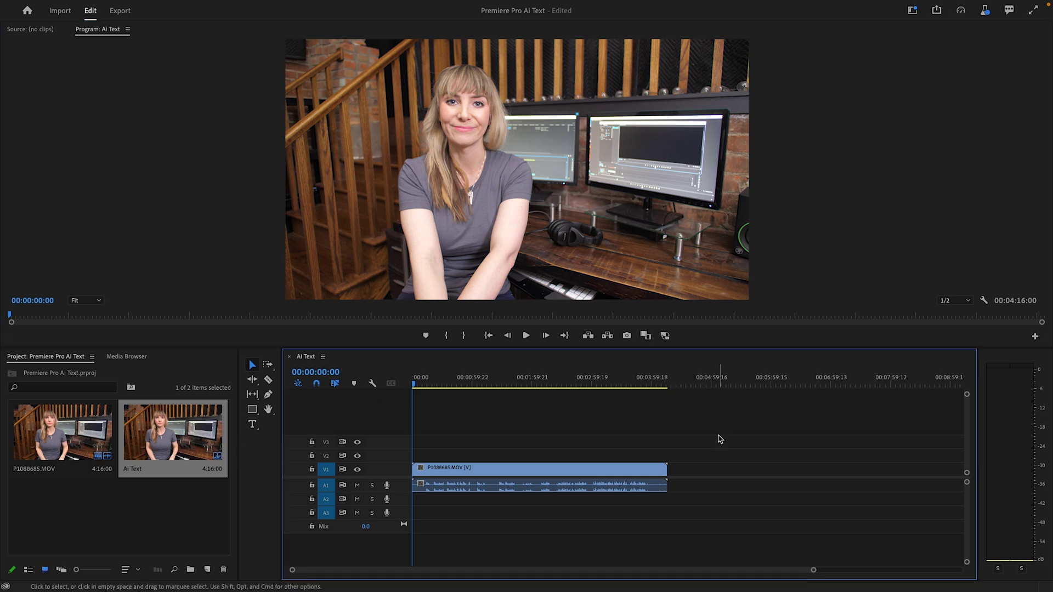
pyautogui.click(910, 11)
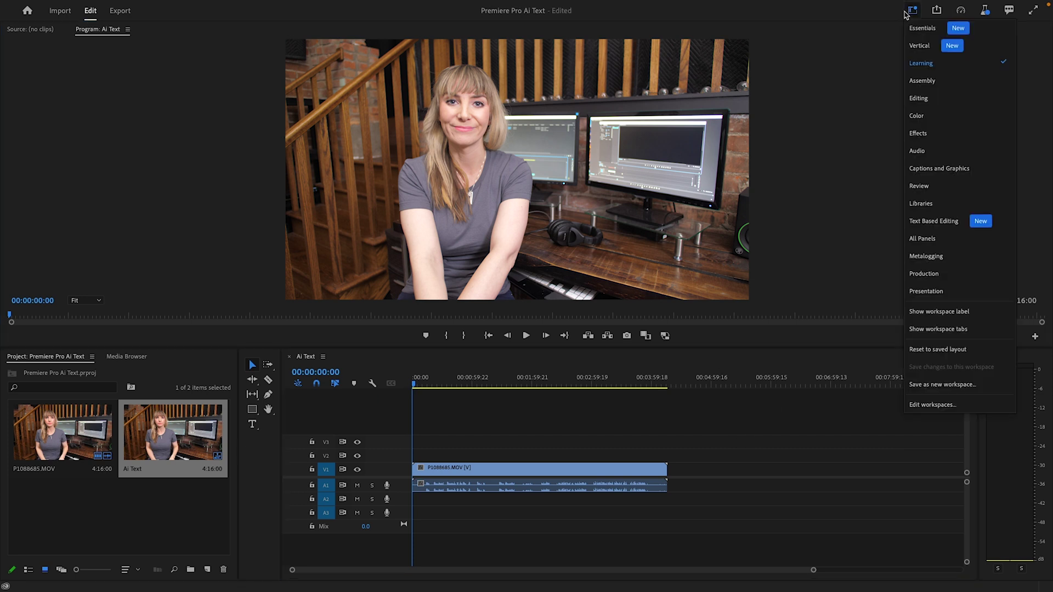
pyautogui.click(978, 222)
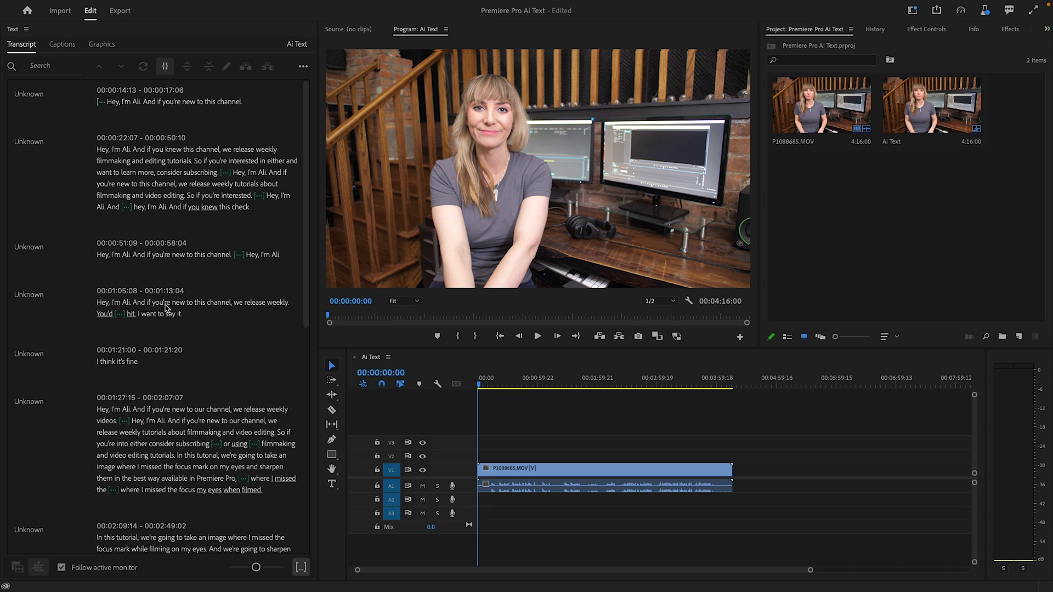
# Play the clip from the 00:01:27:15 transcript line to review the repeated intro.
pyautogui.click(104, 302)
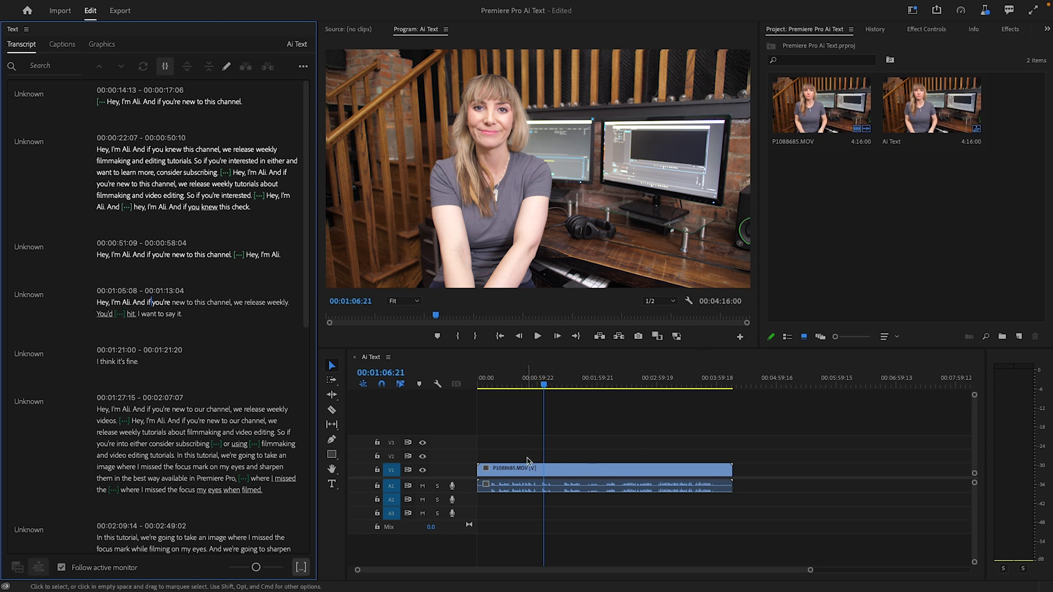
pyautogui.press('space')
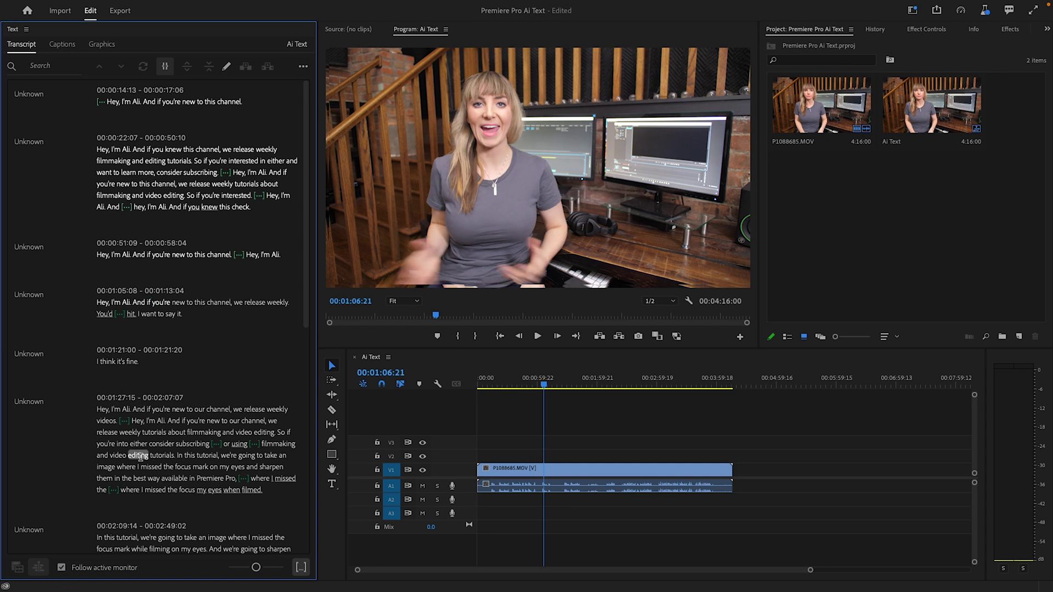
pyautogui.press('space')
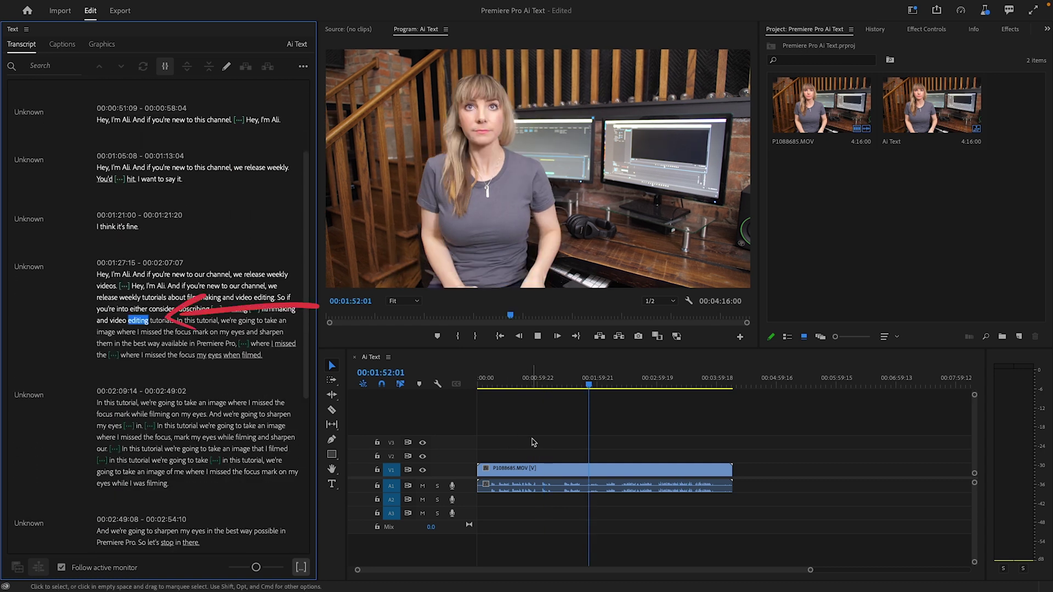
pyautogui.click(534, 442)
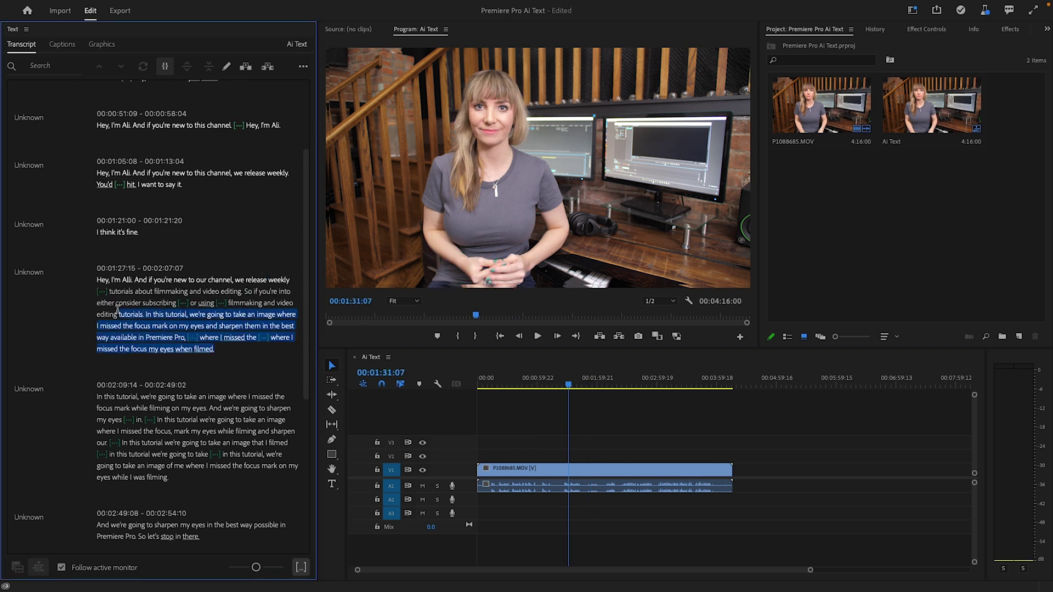
# Extract the 00:01:27:15 paragraph from the sequence, leaving no gap.
pyautogui.moveTo(117, 310); pyautogui.dragTo(149, 231)
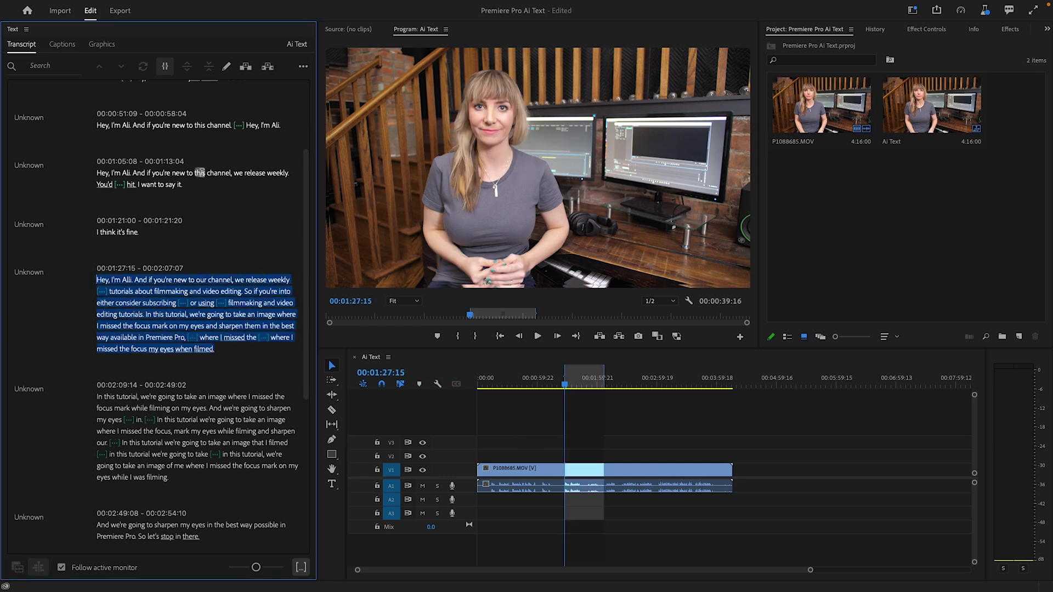
pyautogui.click(246, 70)
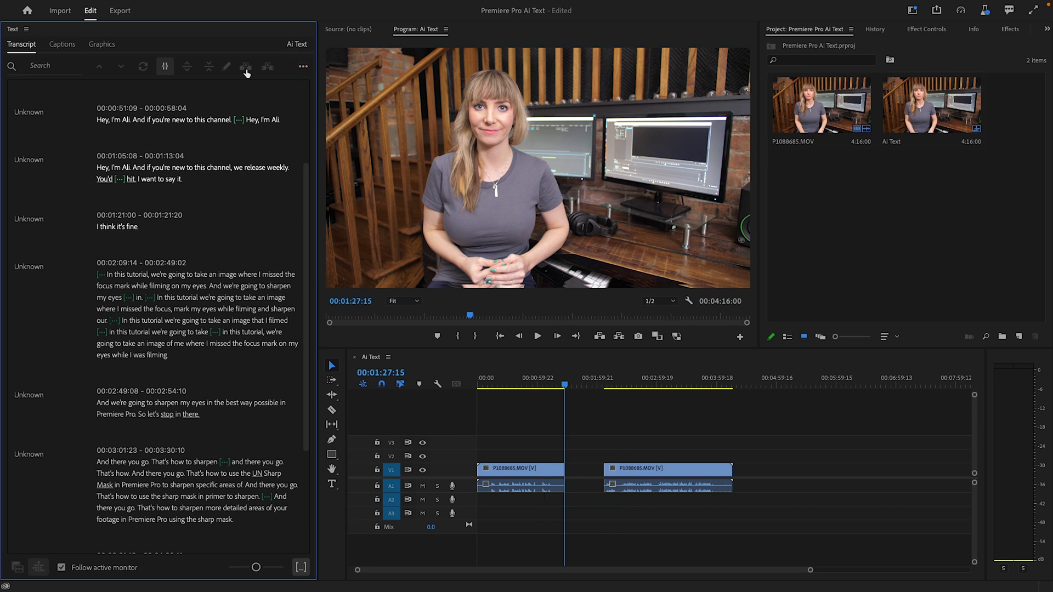
pyautogui.hotkey('ctrl', 'z')
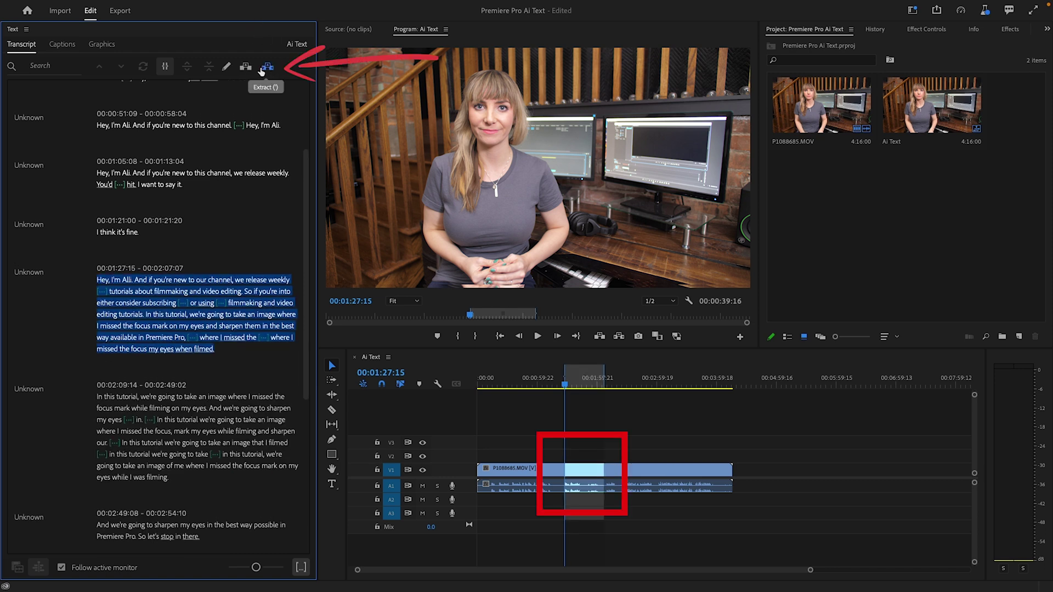
pyautogui.click(261, 70)
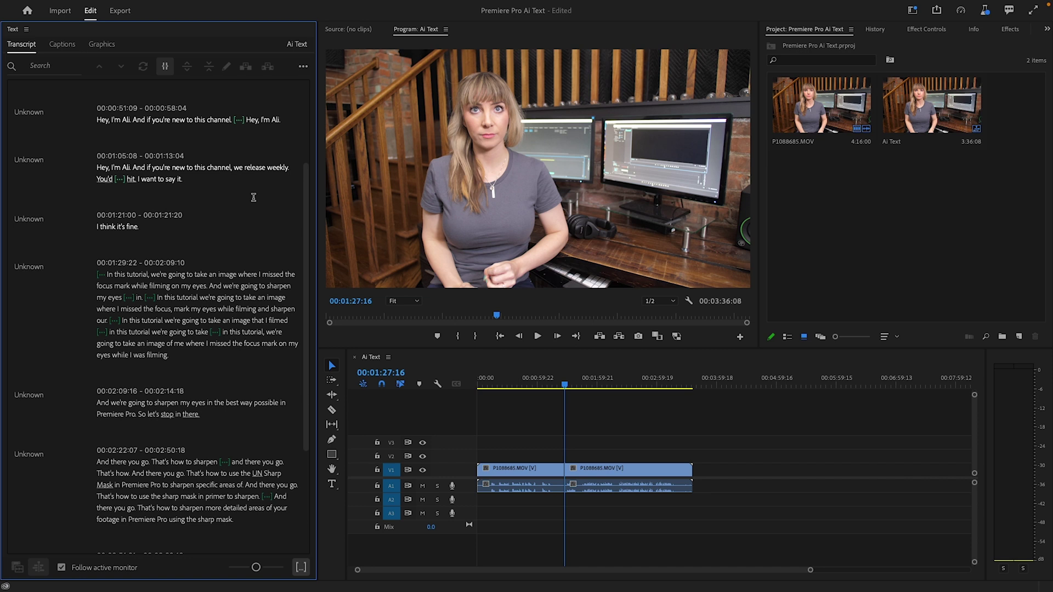
pyautogui.click(54, 68)
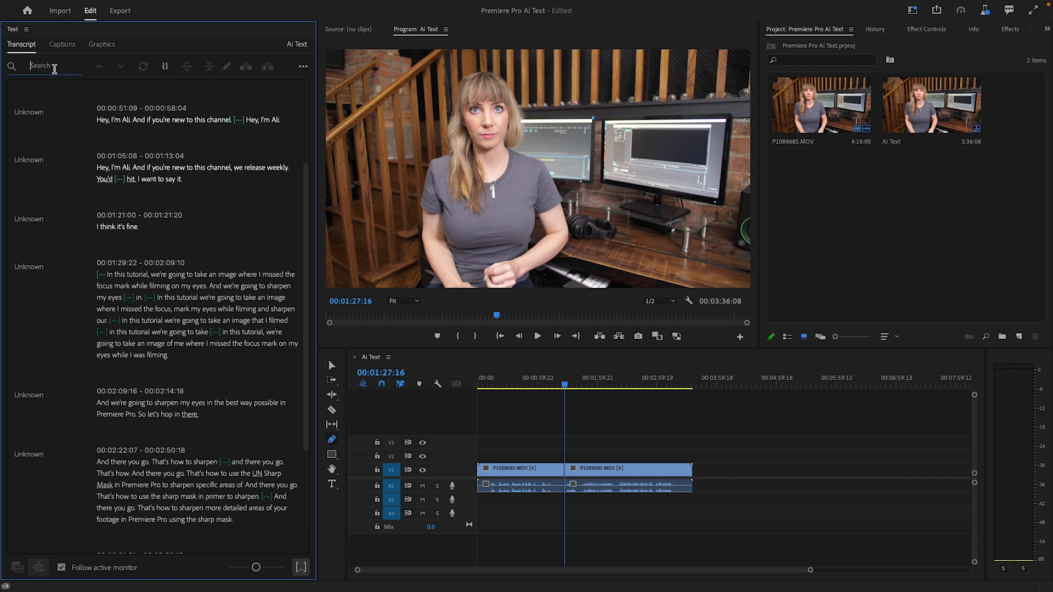
# Find and replace all misspellings of the host's first name in the transcript with the correct spelling.
pyautogui.write('Ali')
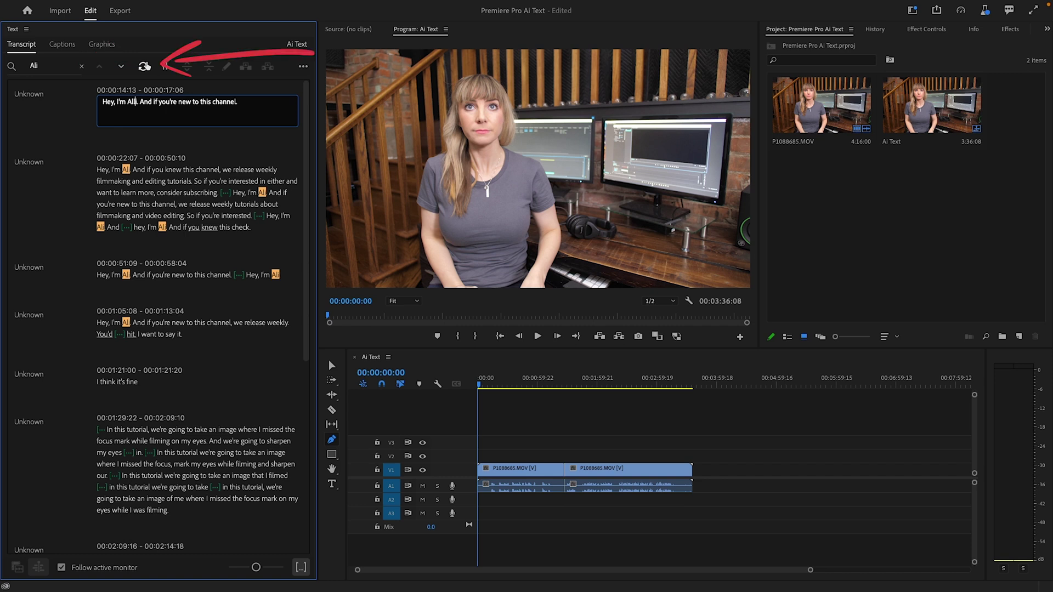
pyautogui.click(144, 66)
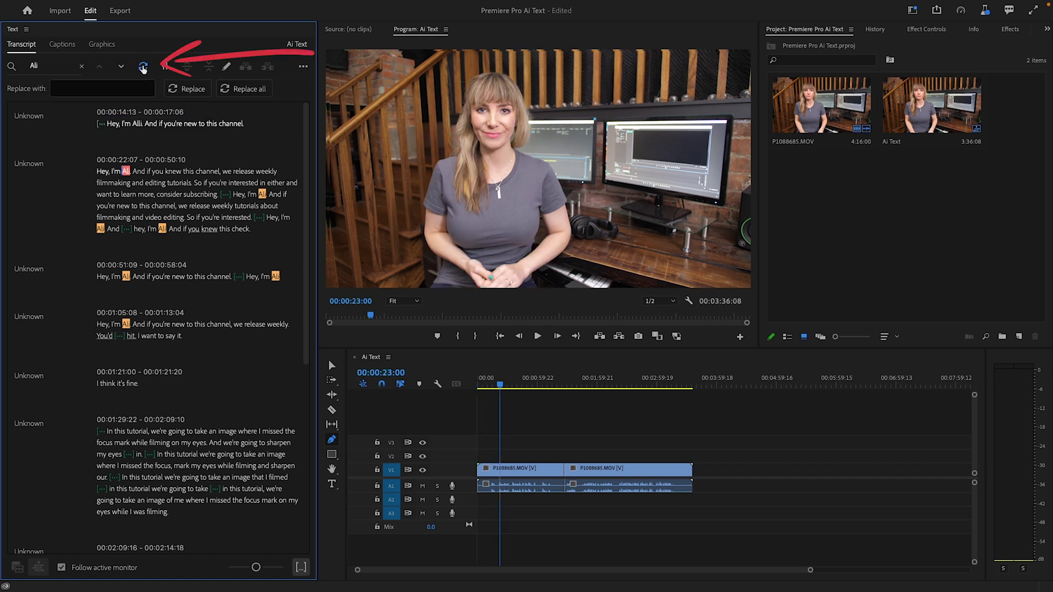
pyautogui.write('Alli')
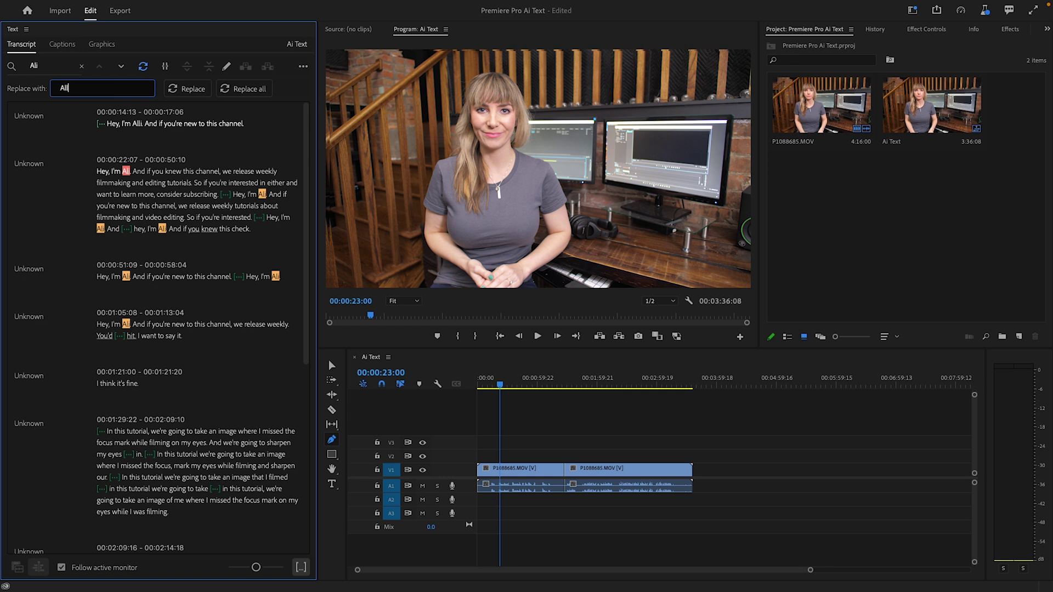
pyautogui.click(232, 93)
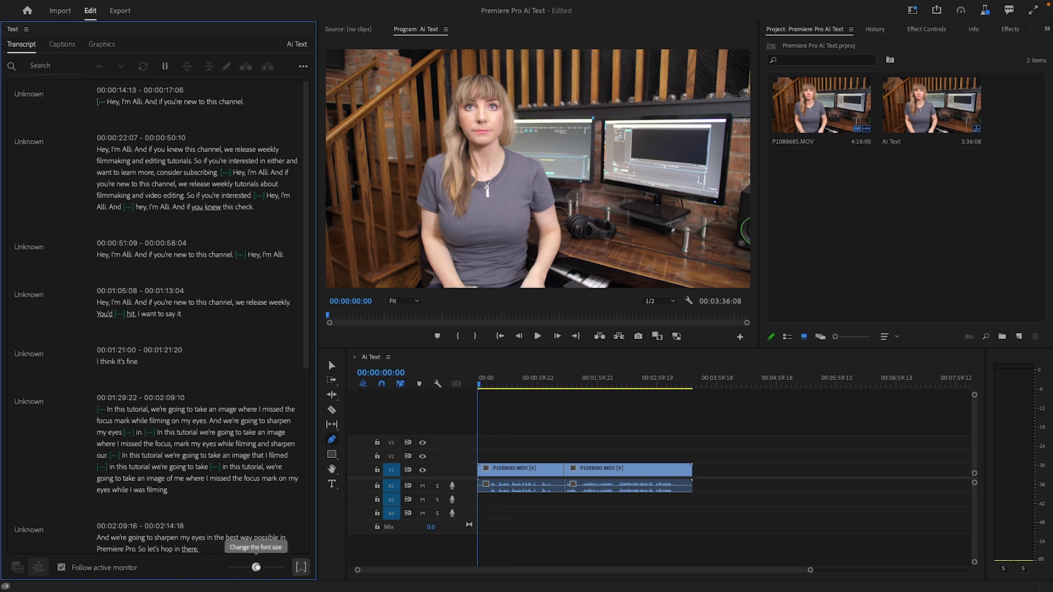
# Cut the second paragraph, 'if you knew this channel', and paste it at the transcript's end.
pyautogui.moveTo(263, 568); pyautogui.dragTo(279, 568)
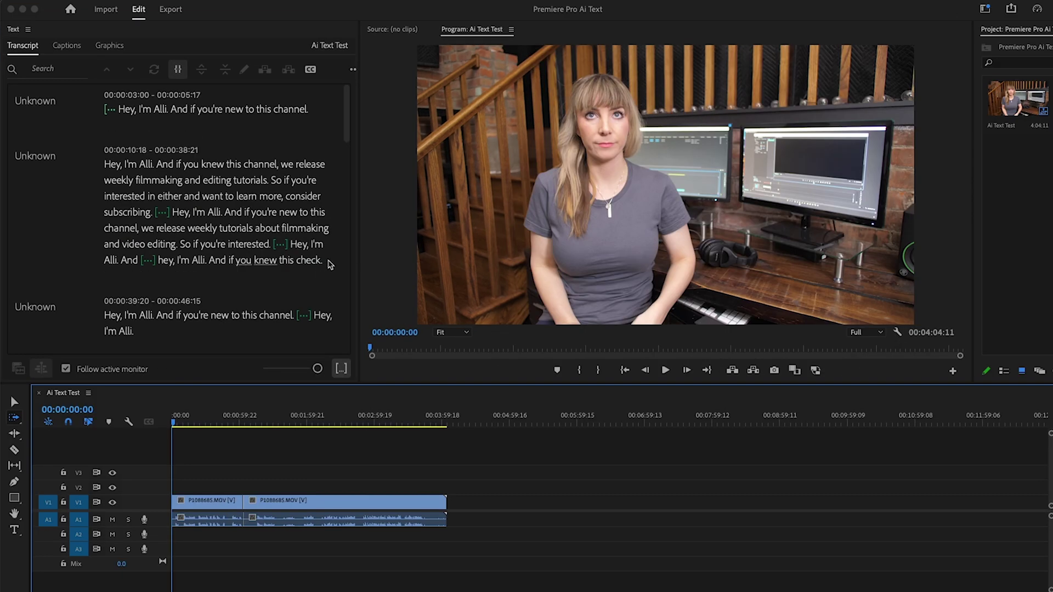
pyautogui.click(328, 260)
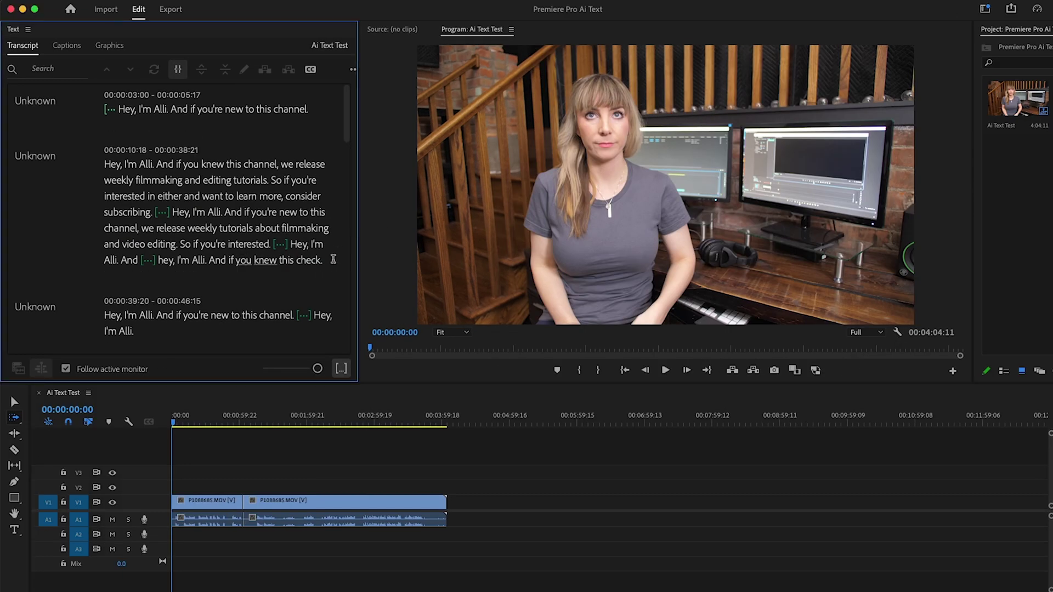
pyautogui.moveTo(333, 259); pyautogui.dragTo(102, 156)
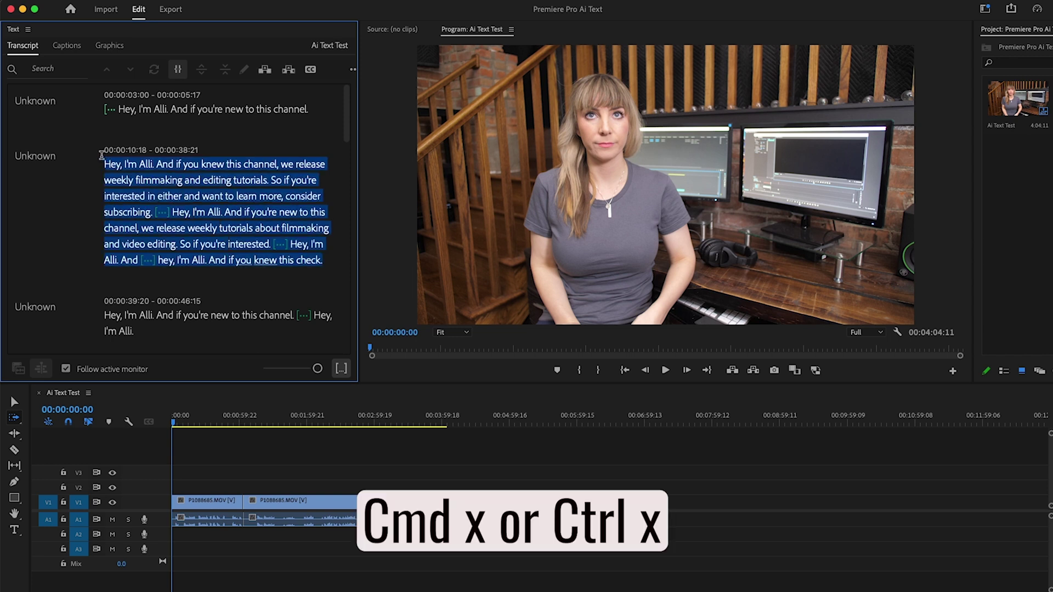
pyautogui.press('super+x')
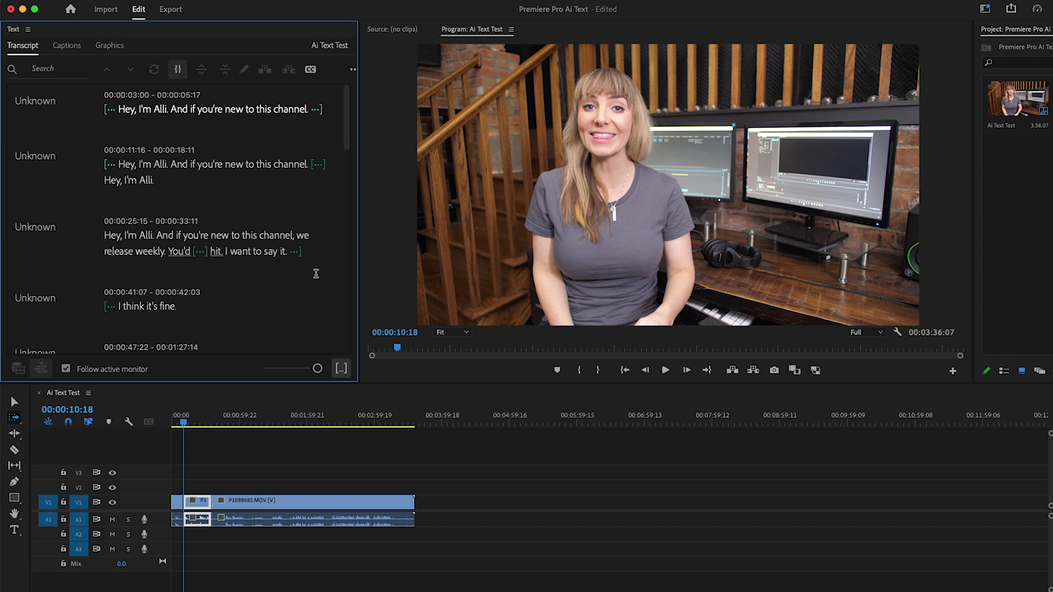
pyautogui.scroll(-15, 316, 282)
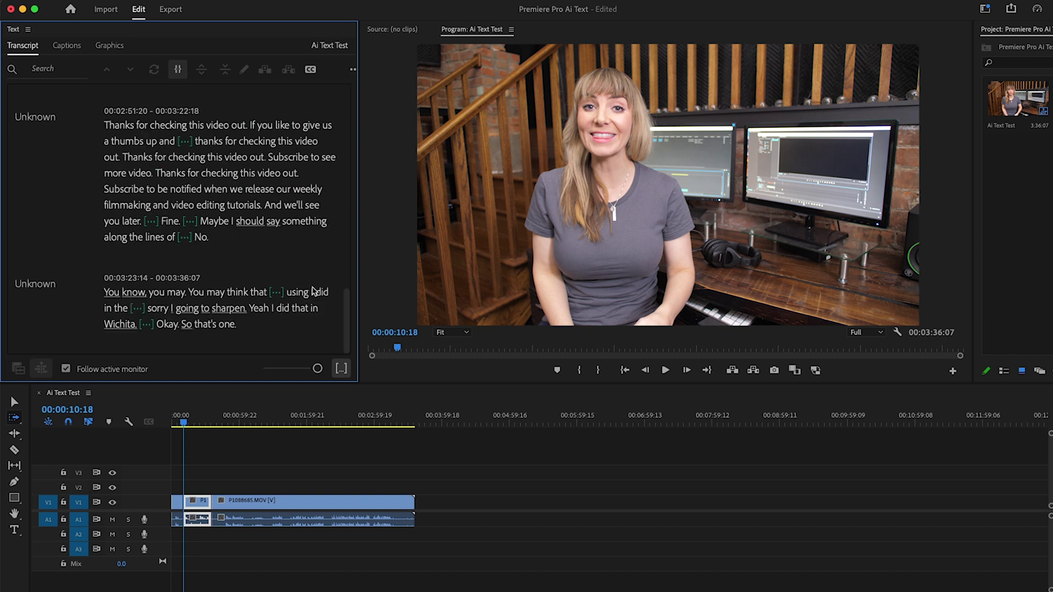
pyautogui.press('super+v')
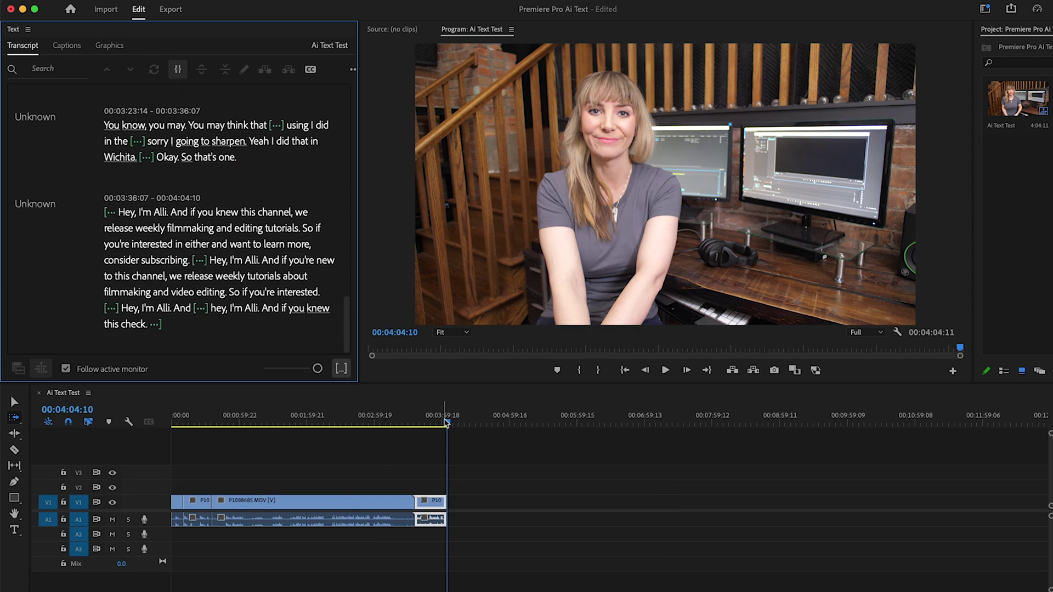
pyautogui.moveTo(446, 421); pyautogui.dragTo(436, 423)
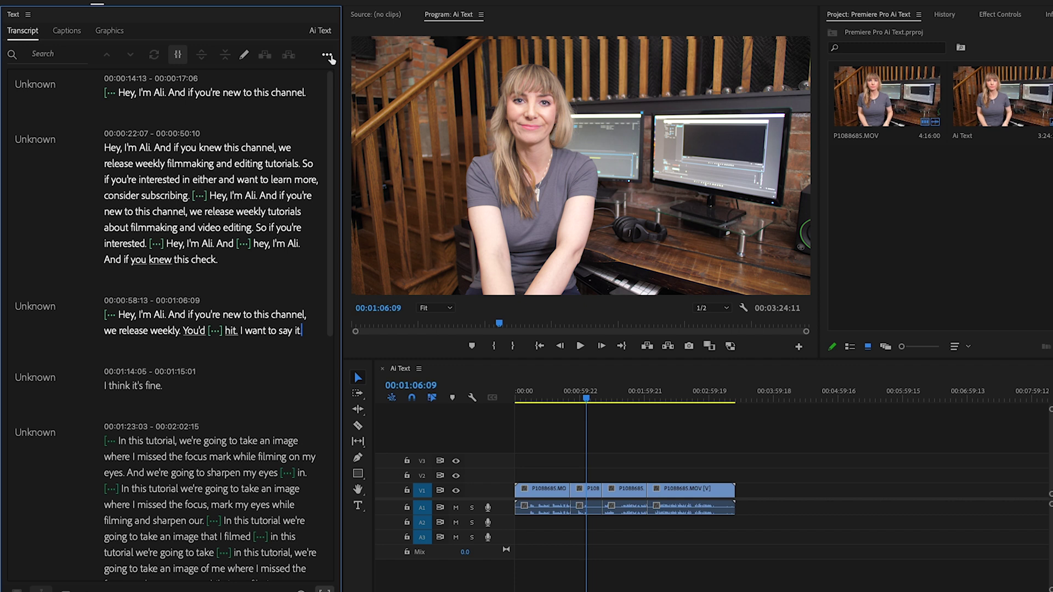
# Export the transcript as the text file Ai Text.txt and open it.
pyautogui.click(328, 55)
pyautogui.moveTo(245, 159)
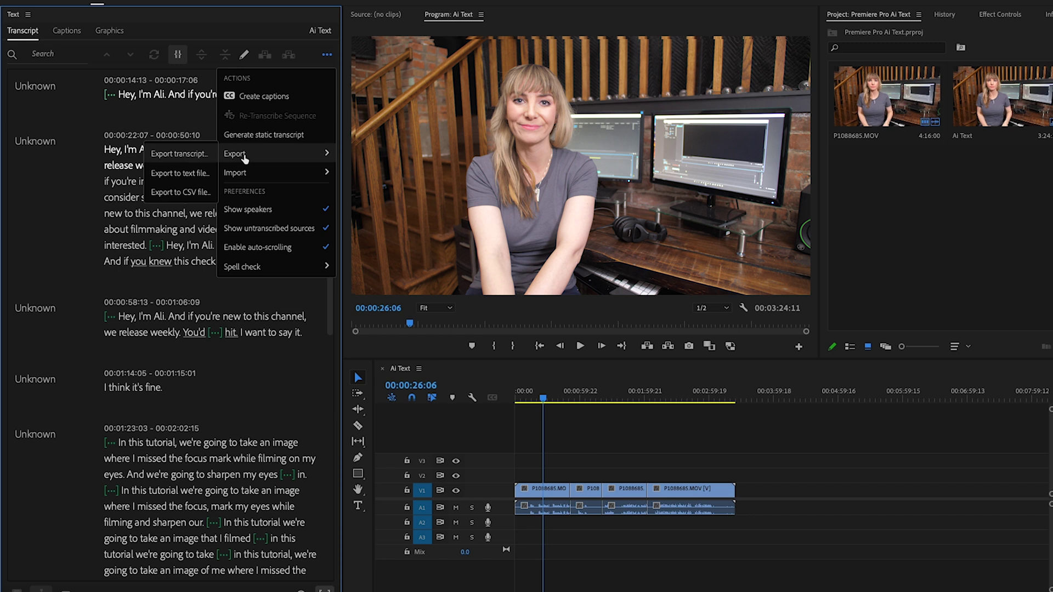
pyautogui.click(204, 174)
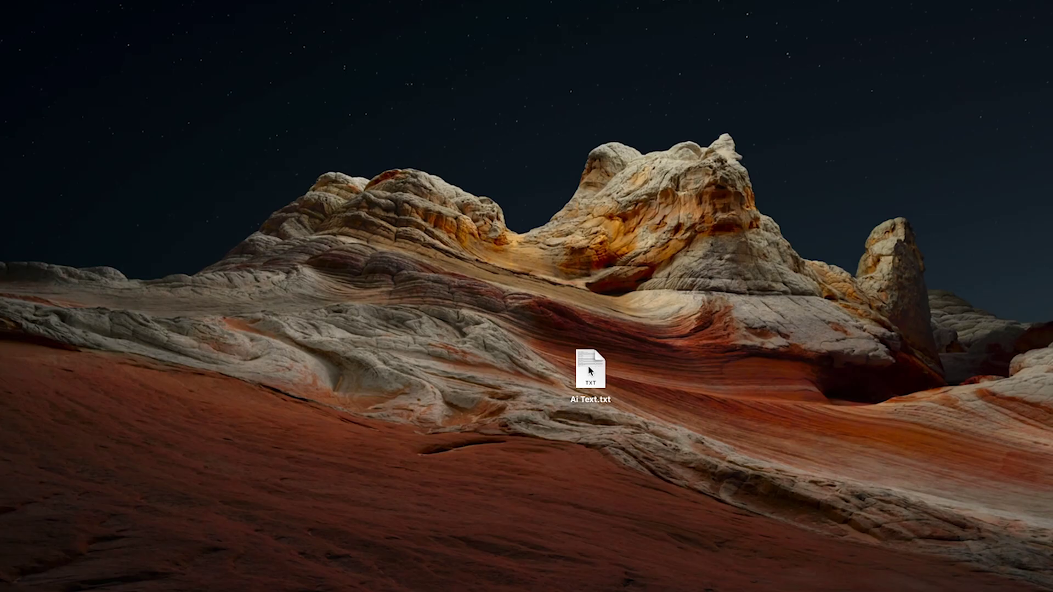
pyautogui.doubleClick(591, 370)
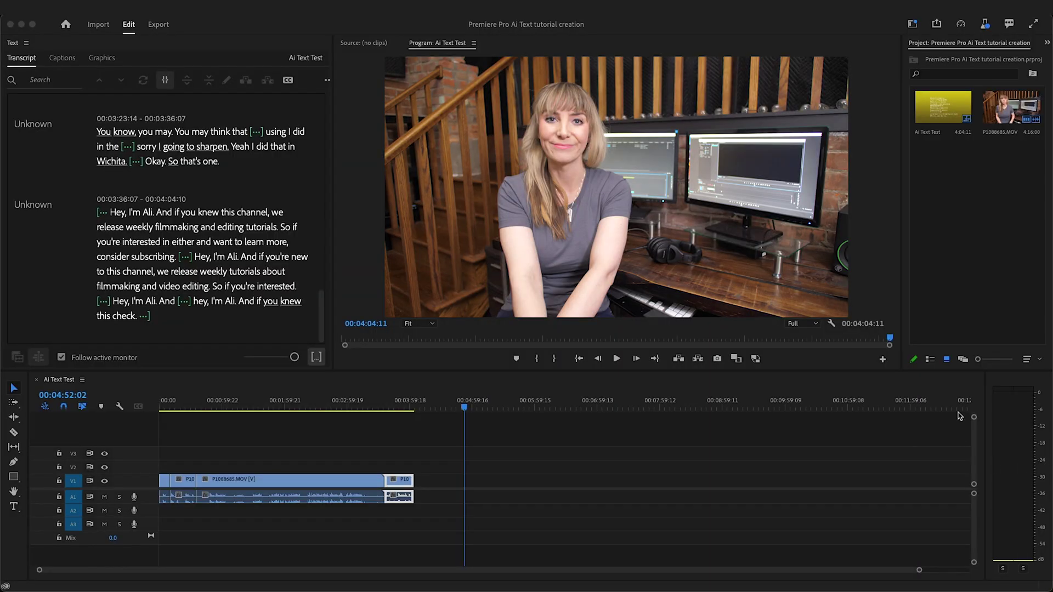
# Import 9.mp4 and place it on V1 after the talking-head clip.
pyautogui.rightClick(927, 249)
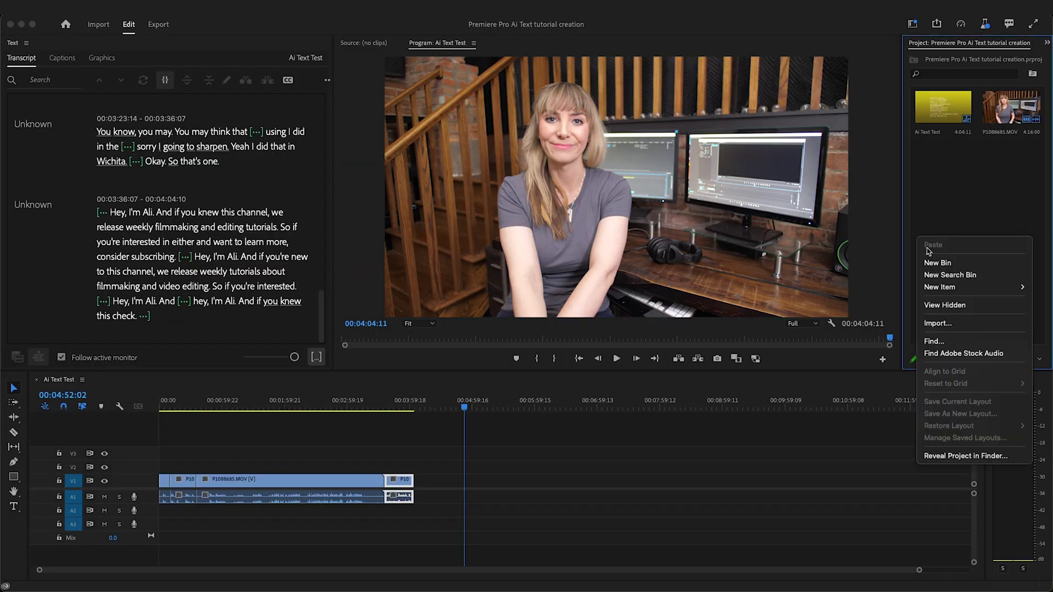
pyautogui.click(954, 324)
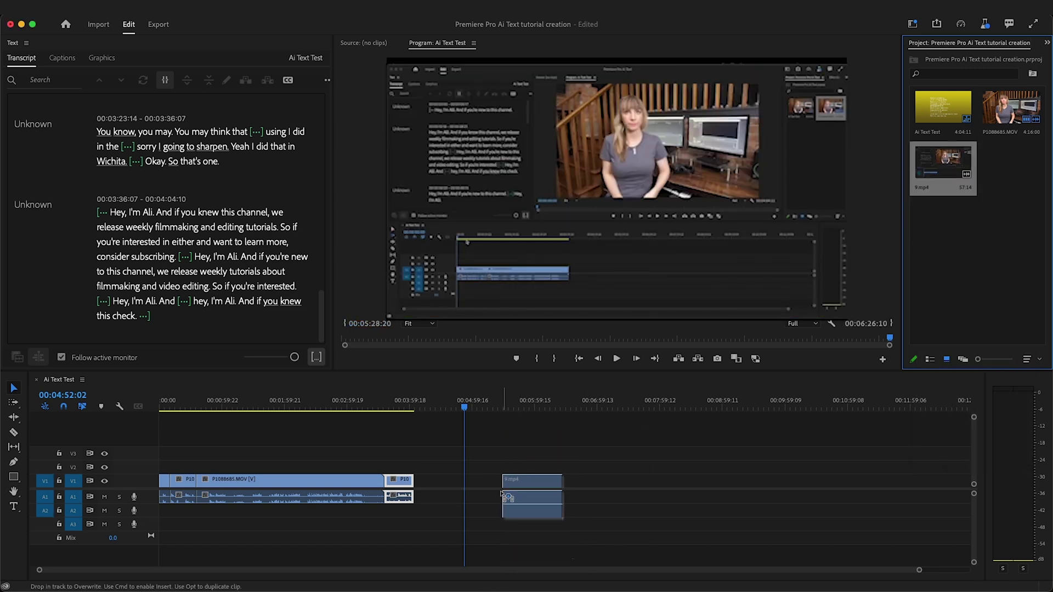
pyautogui.moveTo(501, 493); pyautogui.dragTo(502, 472)
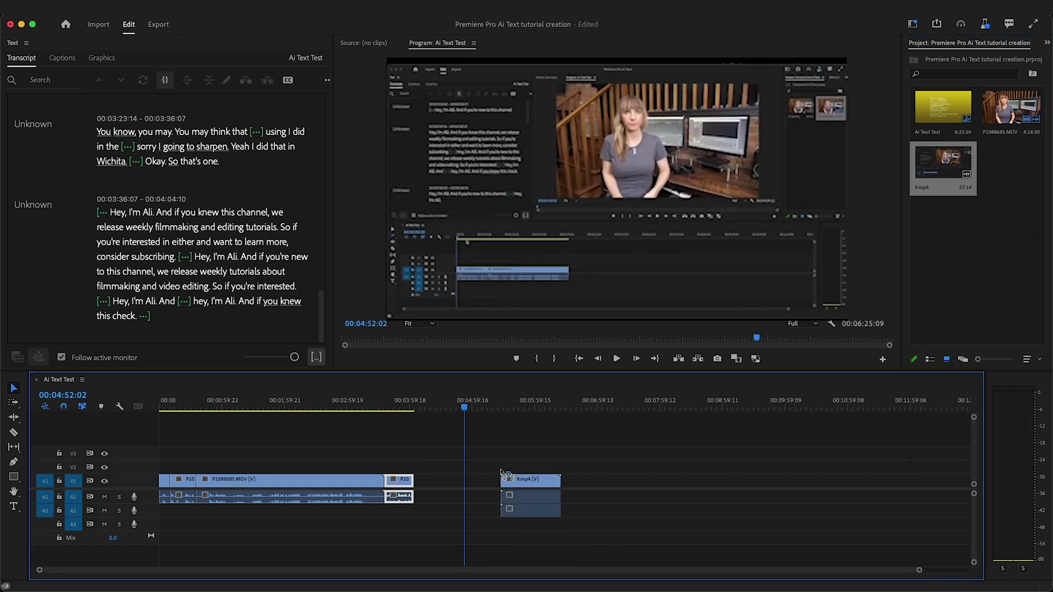
pyautogui.click(504, 400)
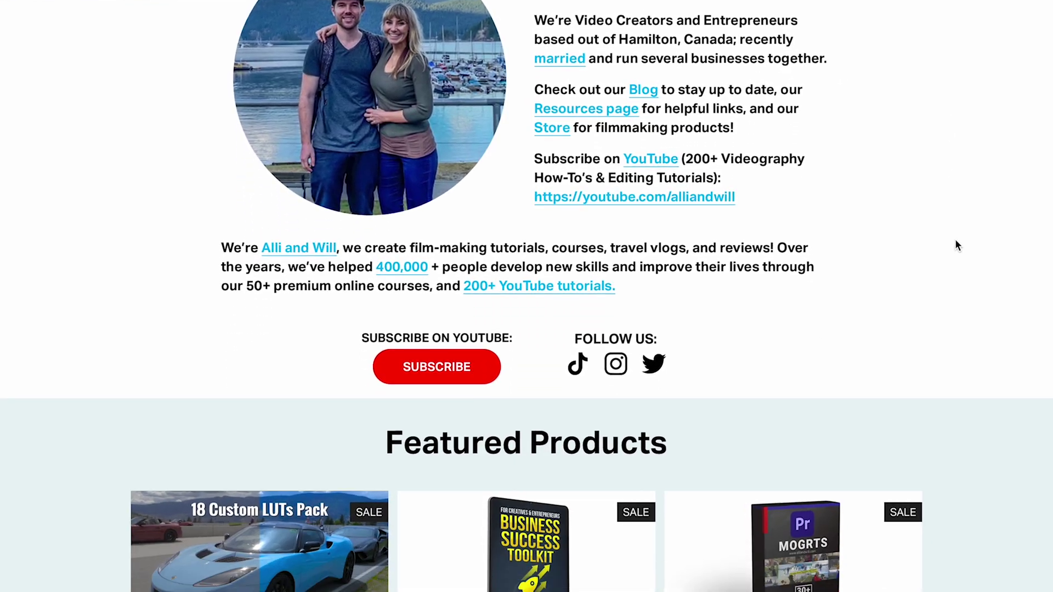
pyautogui.scroll(-3, 955, 245)
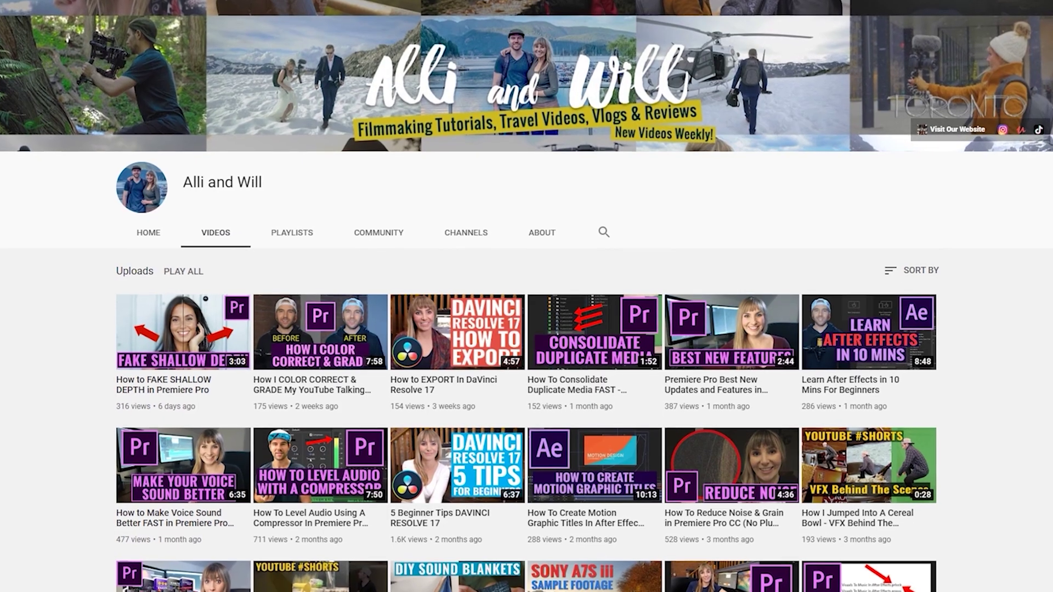
# Scroll down the channel's Videos grid to the year-old uploads.
pyautogui.scroll(-6, 526, 296)
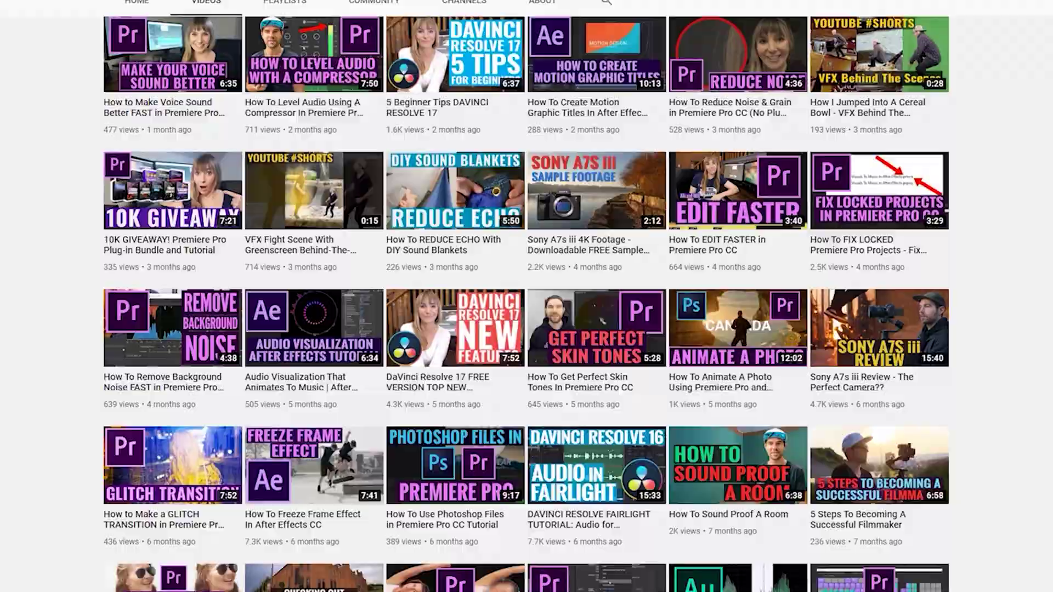
pyautogui.scroll(-15, 527, 296)
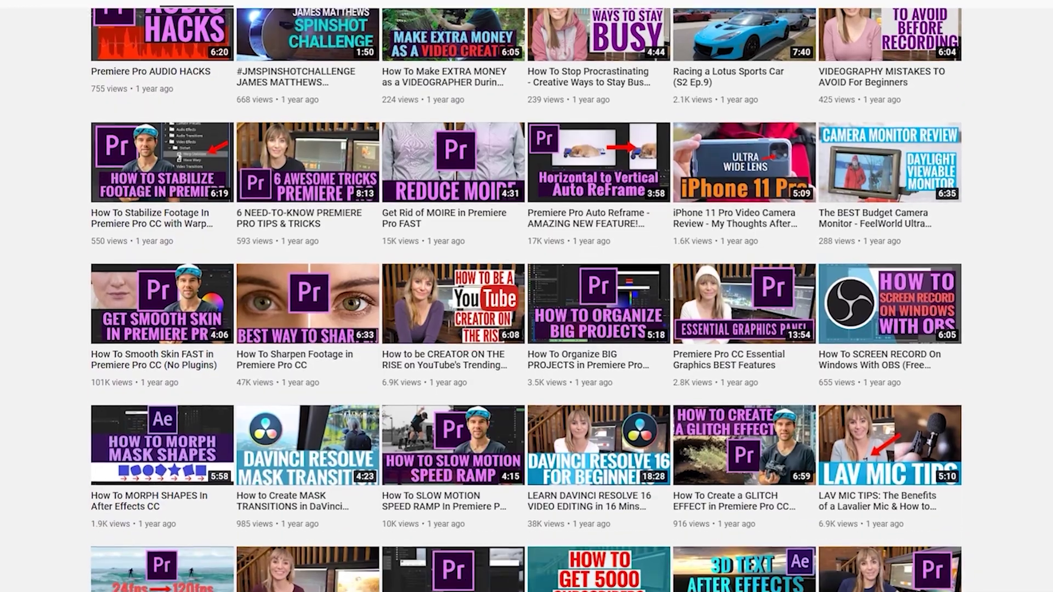